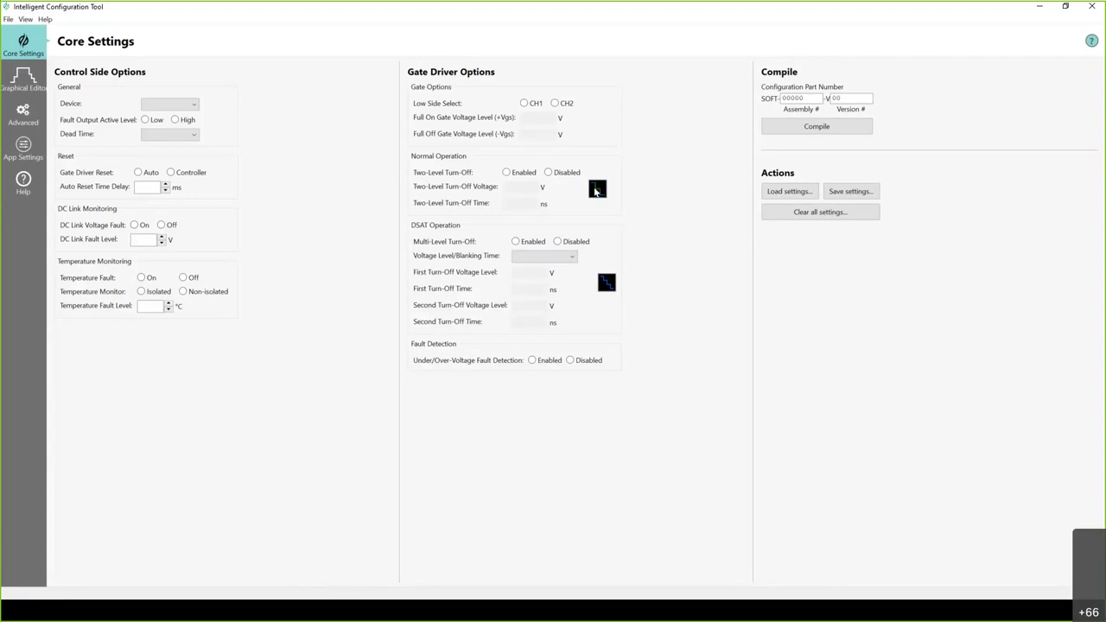
# View the normal-operation turn-off graph and return to the core settings
pyautogui.click(597, 190)
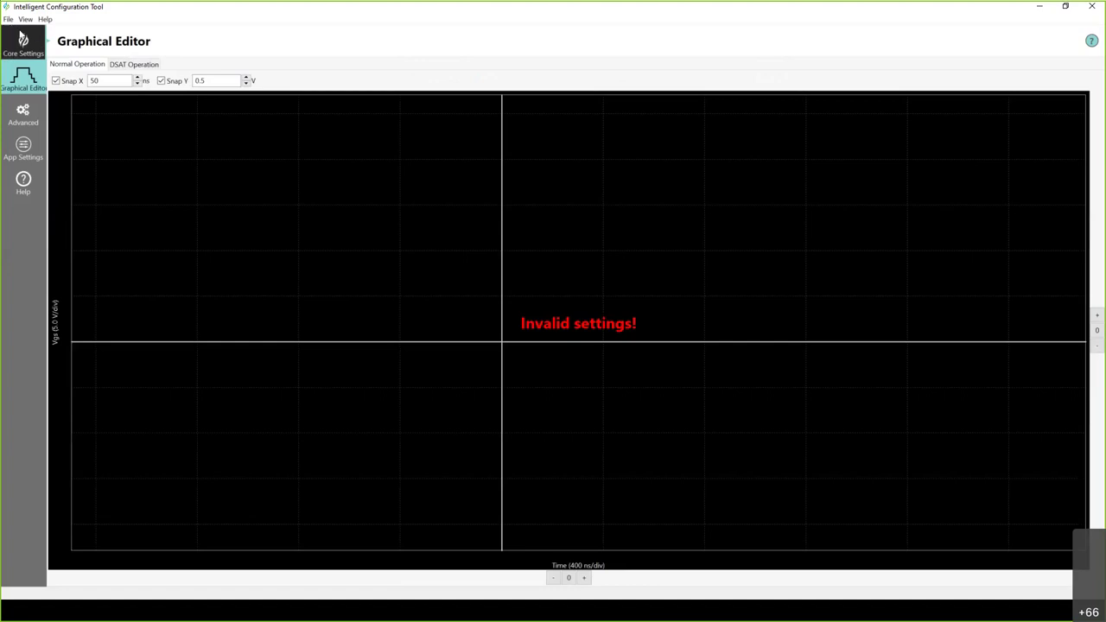
pyautogui.click(24, 40)
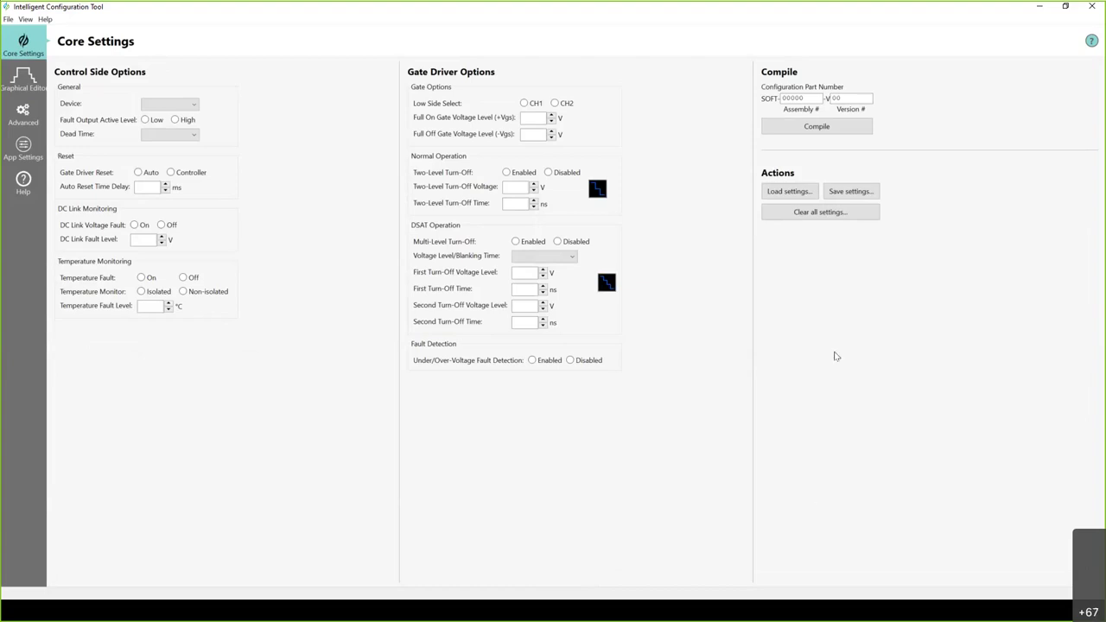
# Load and apply the predefined settings for the APTMC120AM08CD3AG module
pyautogui.click(787, 192)
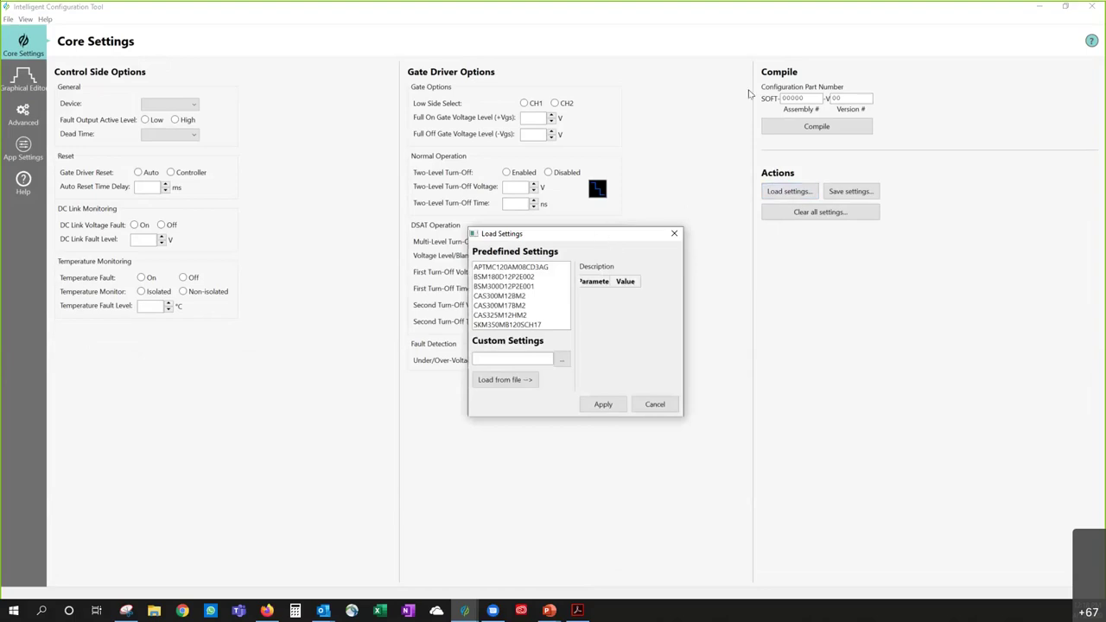
pyautogui.moveTo(648, 231); pyautogui.dragTo(816, 64)
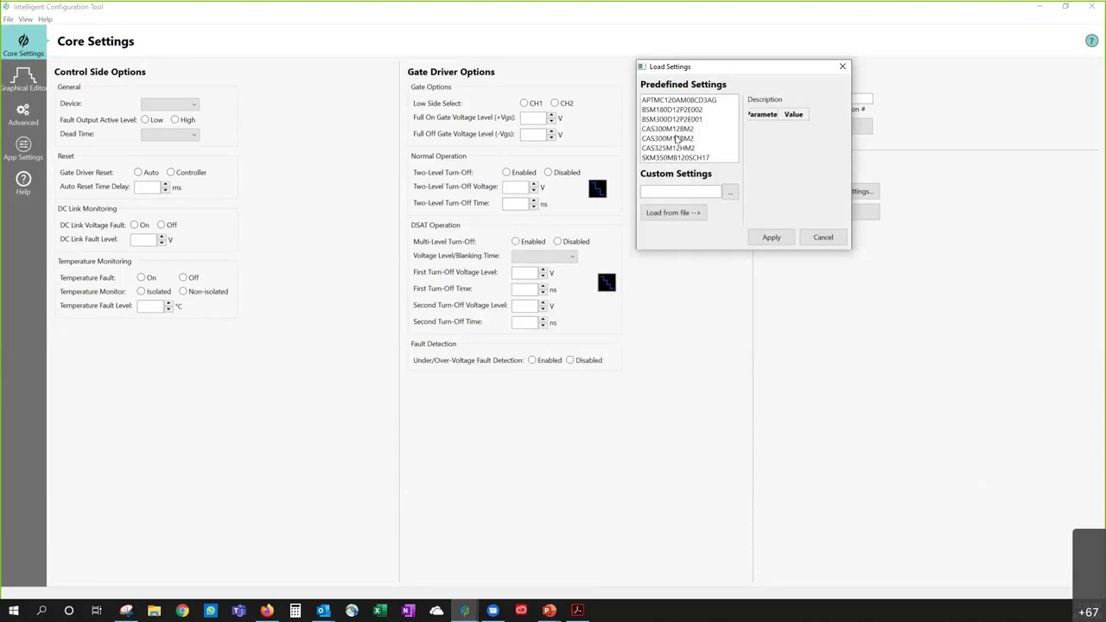
pyautogui.doubleClick(667, 102)
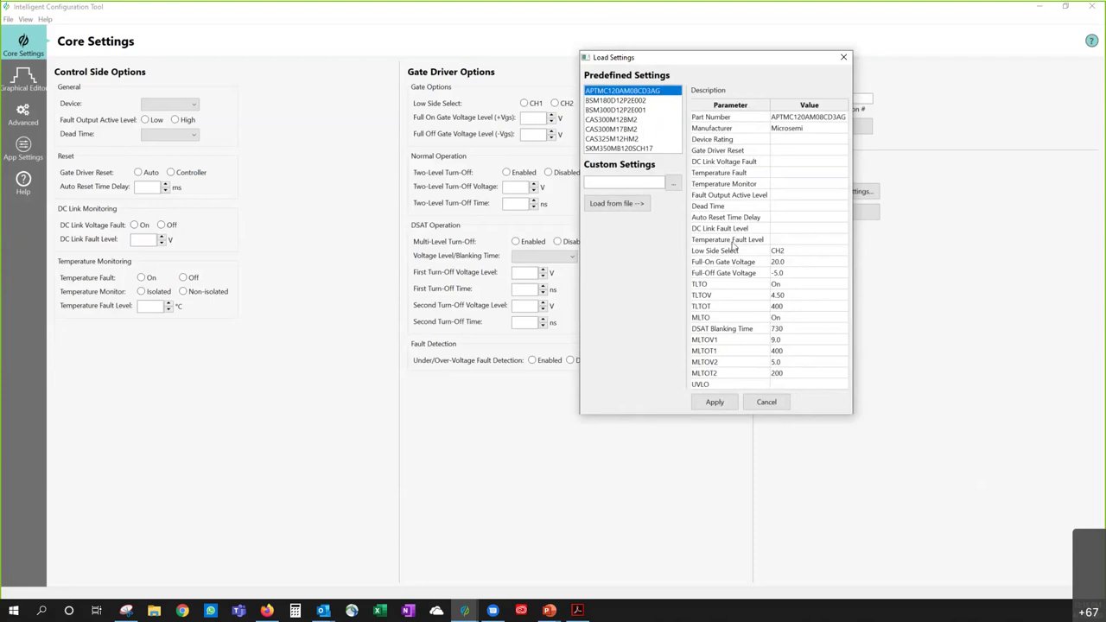
pyautogui.click(712, 402)
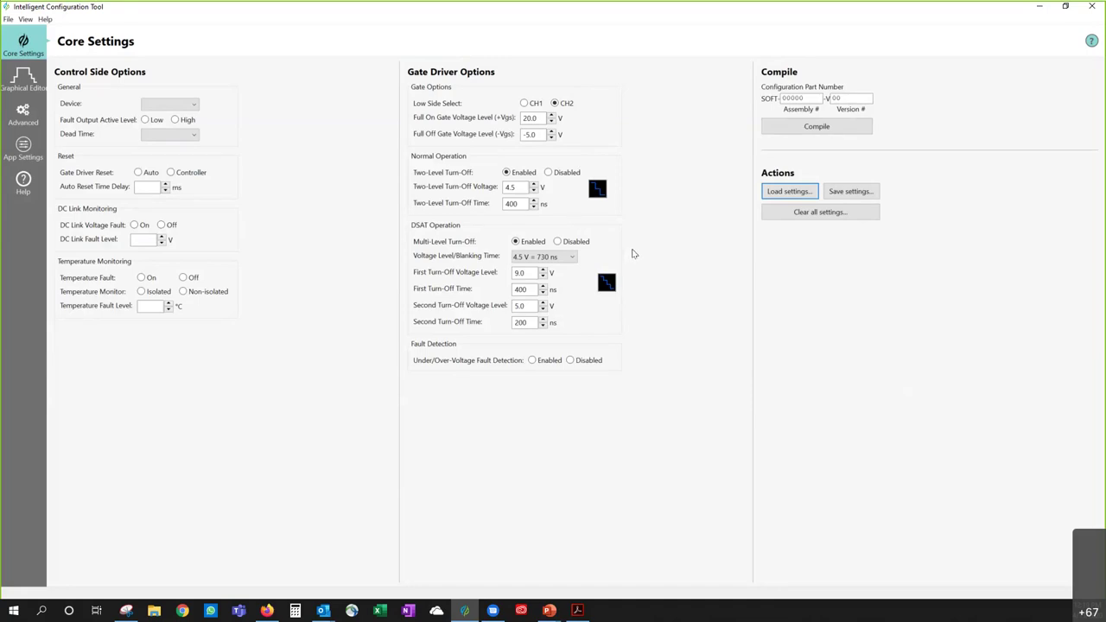
# Enable under/over-voltage fault detection and set the device to 2ASC-12A1HP with fault output active level High and dead time 430 ns
pyautogui.click(532, 361)
pyautogui.click(164, 104)
pyautogui.click(170, 113)
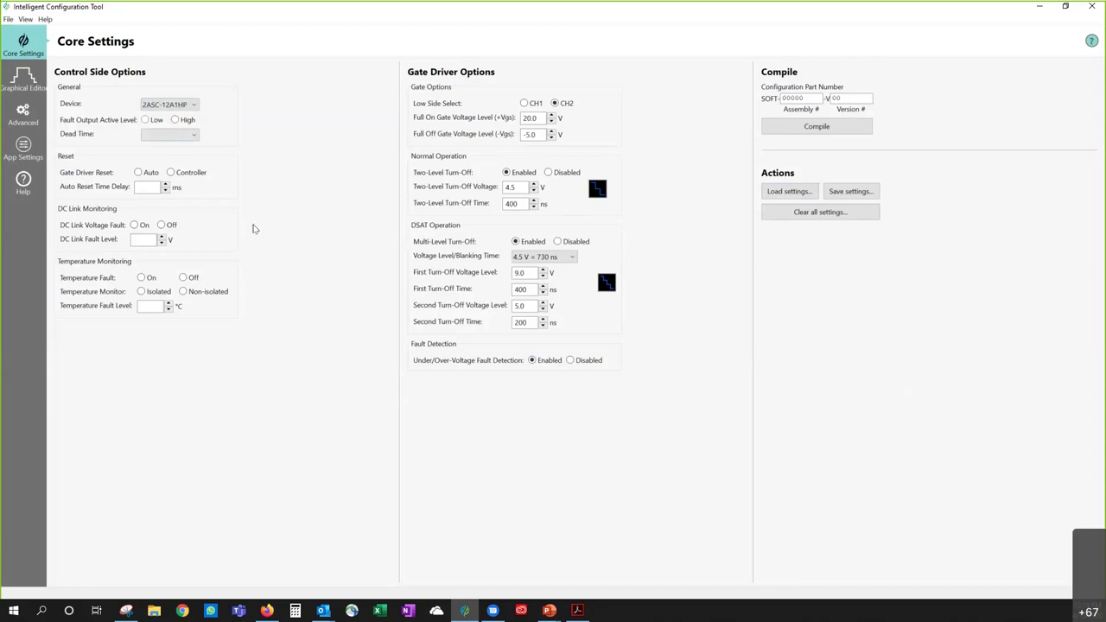
pyautogui.click(176, 121)
pyautogui.click(177, 136)
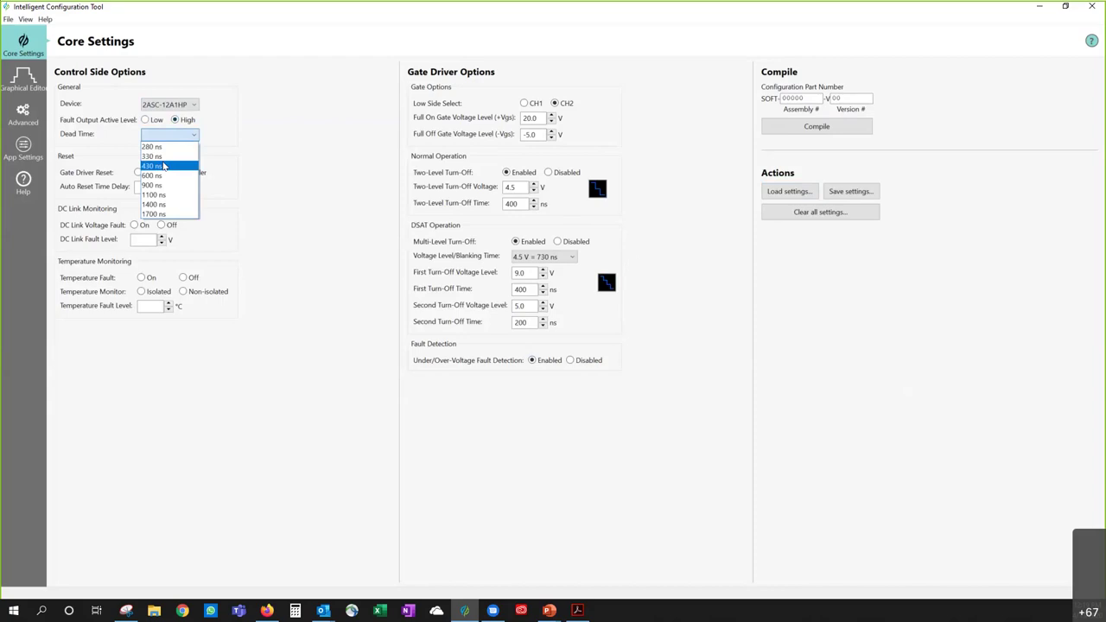
pyautogui.click(164, 166)
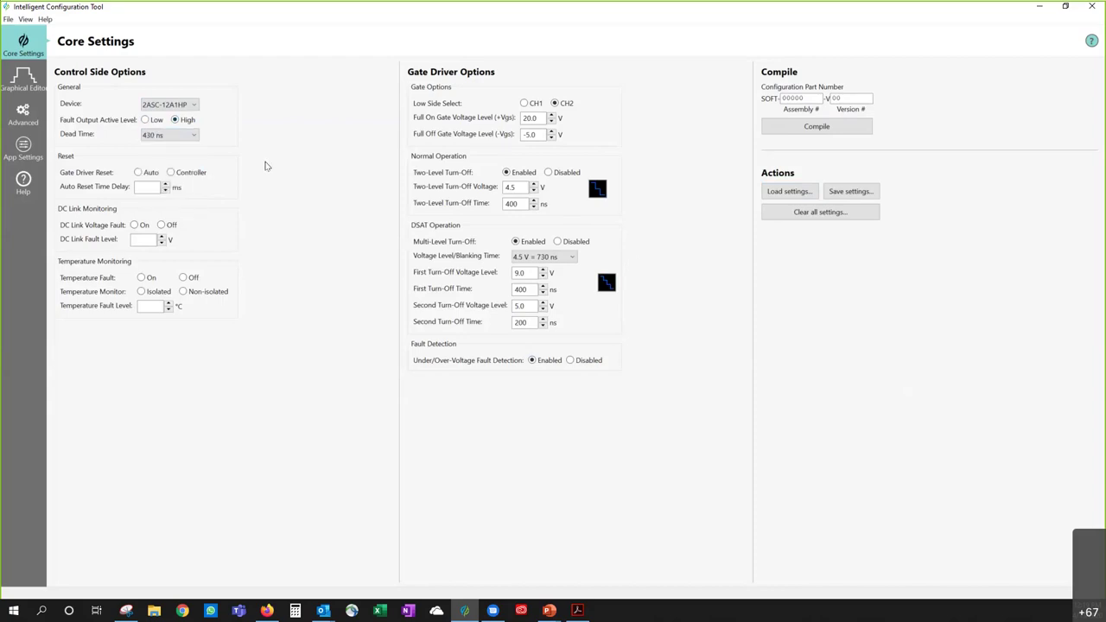
# Set the gate driver reset to Auto with an auto reset time delay of 4 ms
pyautogui.click(171, 173)
pyautogui.click(140, 172)
pyautogui.click(164, 185)
pyautogui.click(165, 185)
# Turn on the DC link voltage fault and set its fault level to 1000 V
pyautogui.click(136, 226)
pyautogui.write('10')
pyautogui.write('0')
pyautogui.write('0')
# Turn on the temperature fault with the non-isolated monitor and set its fault level to 90 °C
pyautogui.click(140, 278)
pyautogui.click(149, 306)
pyautogui.write('90')
# In the normal-operation graph, adjust the two-level turn-off to 14.5 V and 200 ns and return to the core settings
pyautogui.click(802, 128)
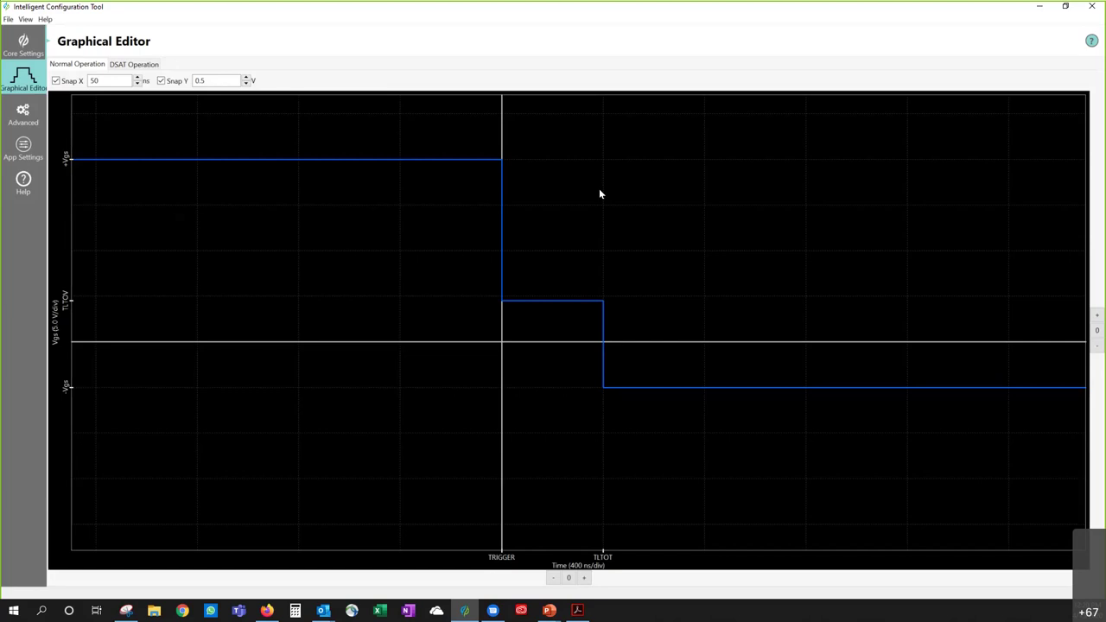
pyautogui.moveTo(537, 298); pyautogui.dragTo(506, 210)
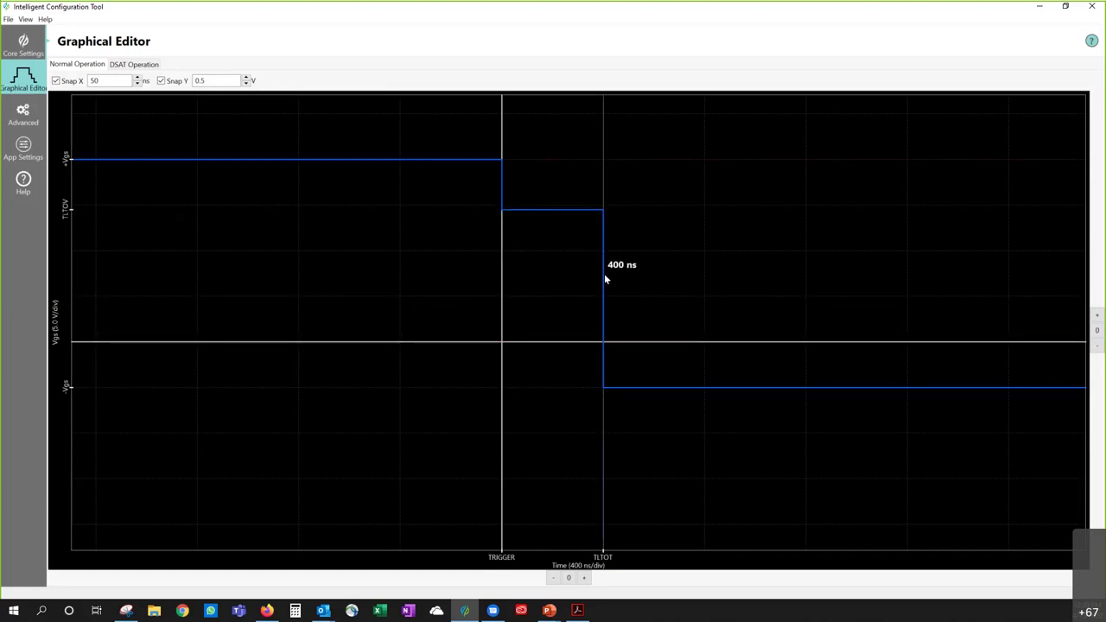
pyautogui.moveTo(600, 267); pyautogui.dragTo(552, 267)
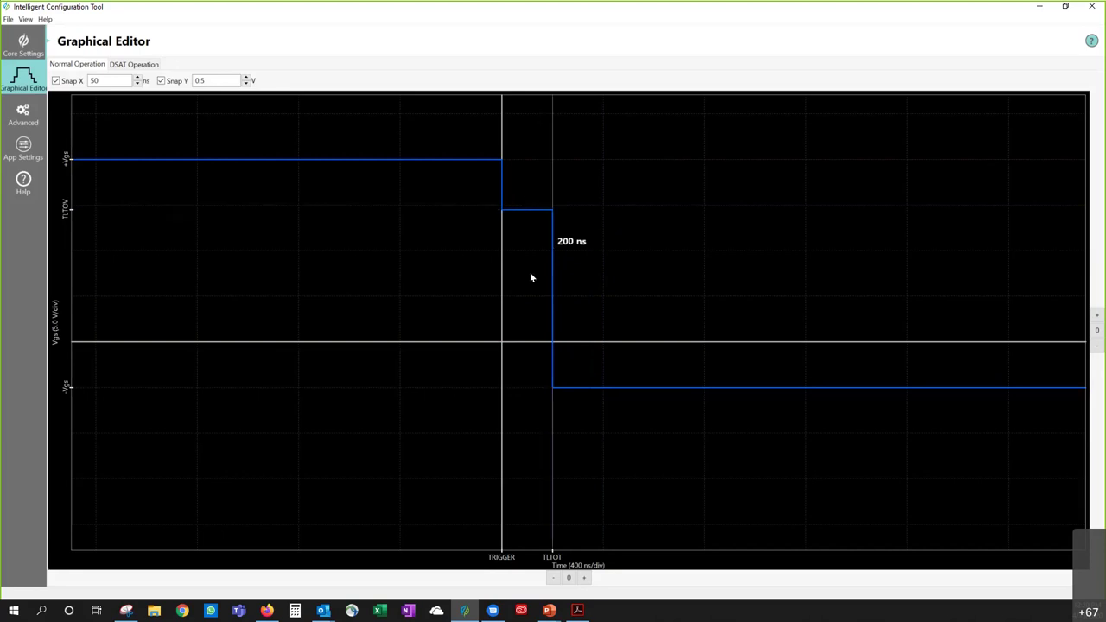
pyautogui.click(21, 41)
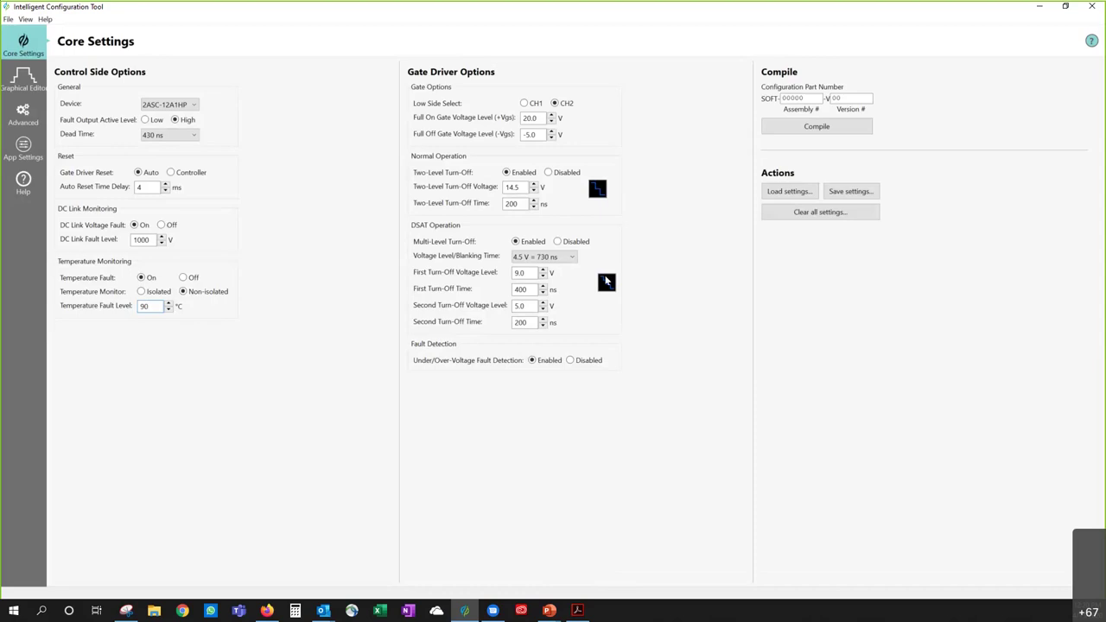
# In the DSAT operation graph, adjust the first turn-off level to 13.0 V, first time to 300 ns and second time to 250 ns
pyautogui.click(606, 282)
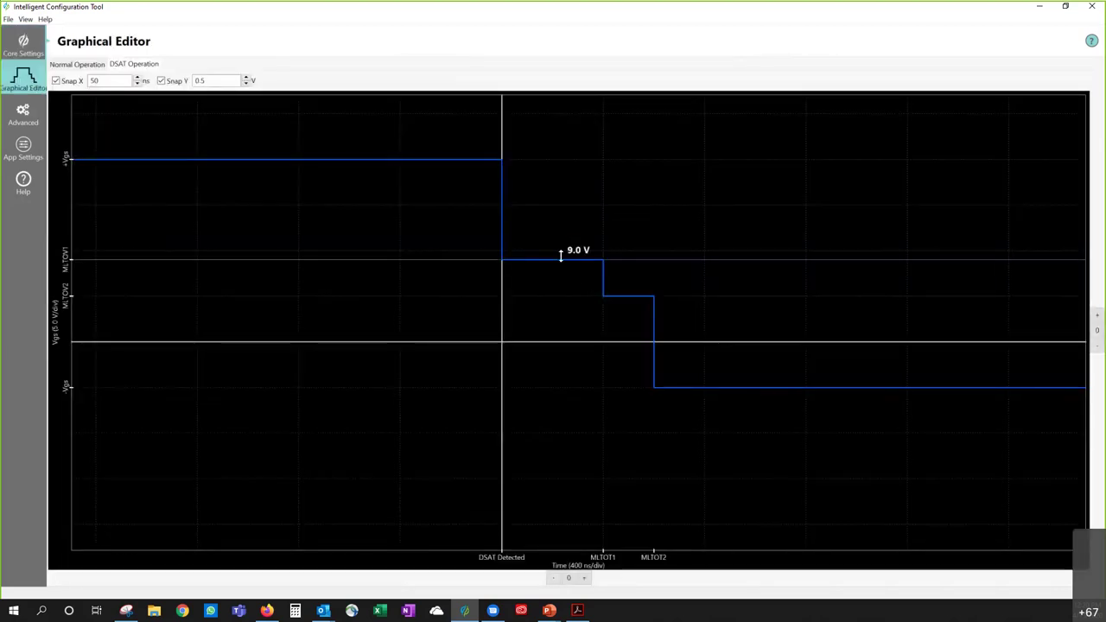
pyautogui.moveTo(562, 250); pyautogui.dragTo(557, 213)
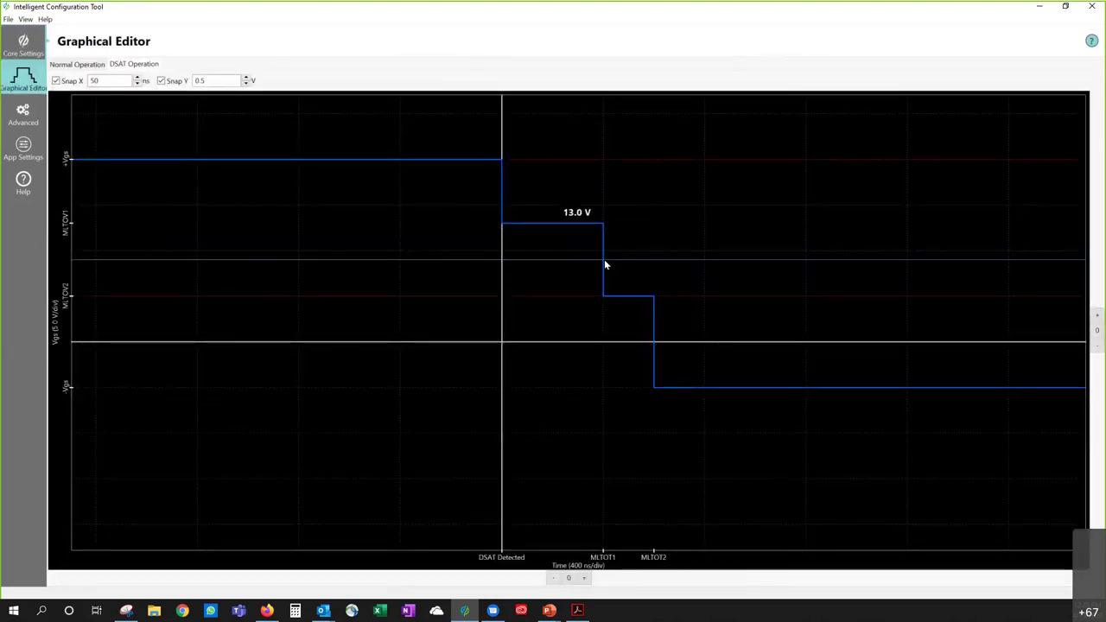
pyautogui.moveTo(603, 259); pyautogui.dragTo(582, 262)
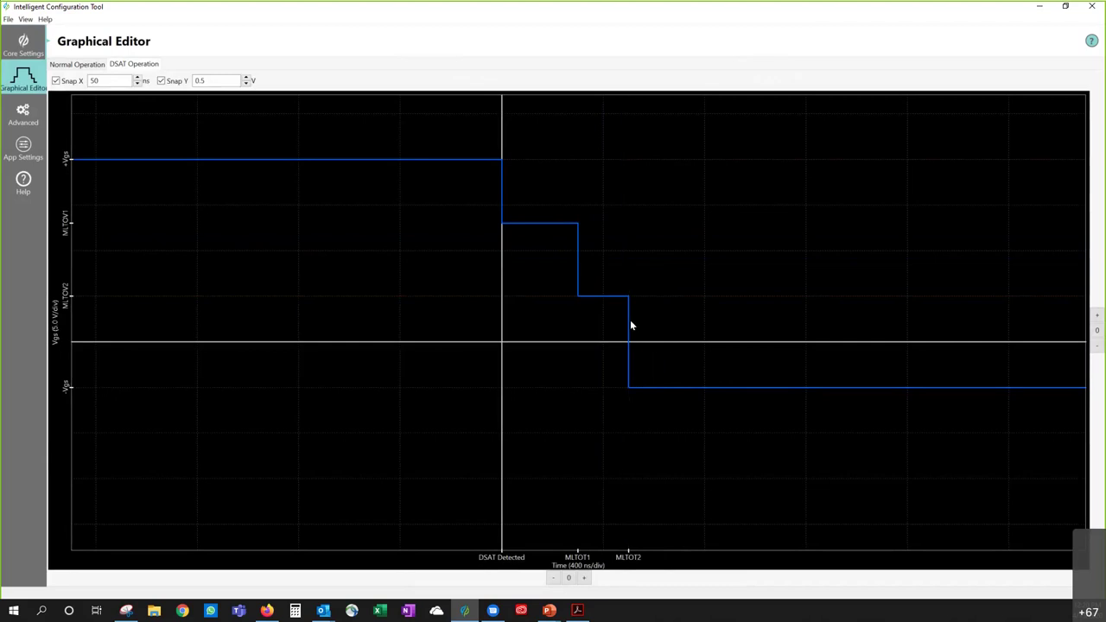
pyautogui.moveTo(630, 321); pyautogui.dragTo(636, 321)
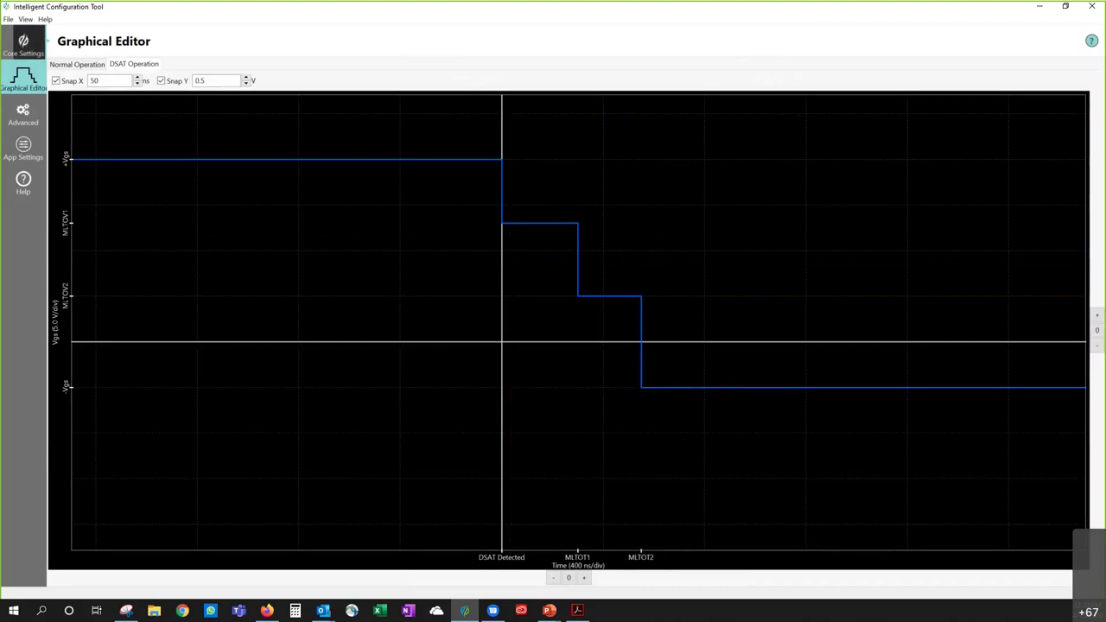
pyautogui.click(24, 41)
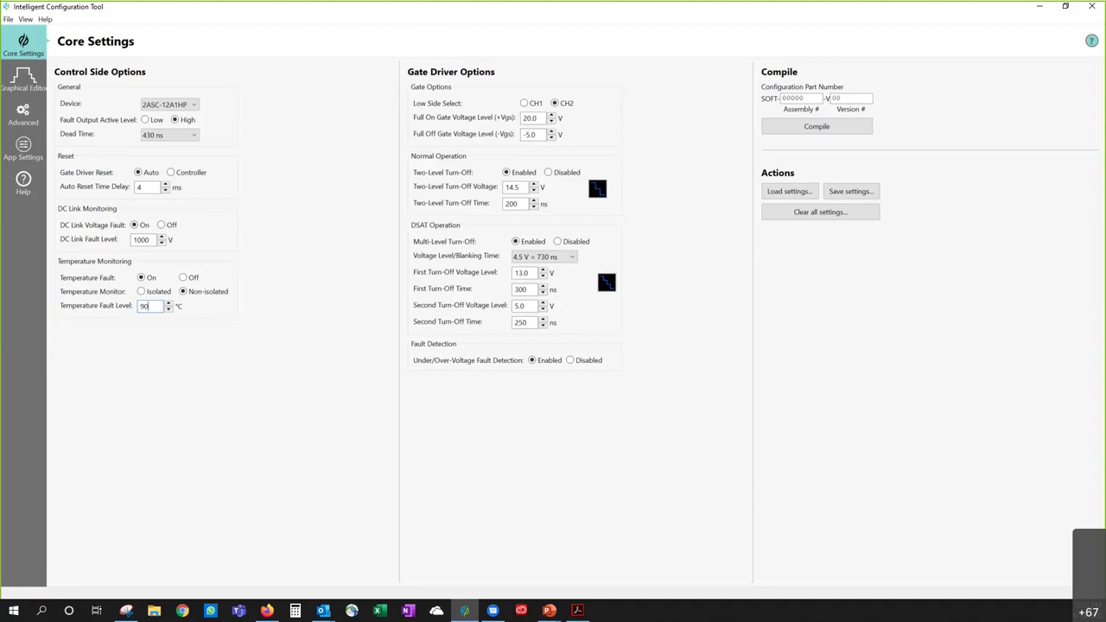
# Switch to the AgileSwitch-Digital-Programmable-Gate-Drivers presentation in PowerPoint, cancelling the closing of the DGD (AgileSwitch) Update file
pyautogui.click(323, 610)
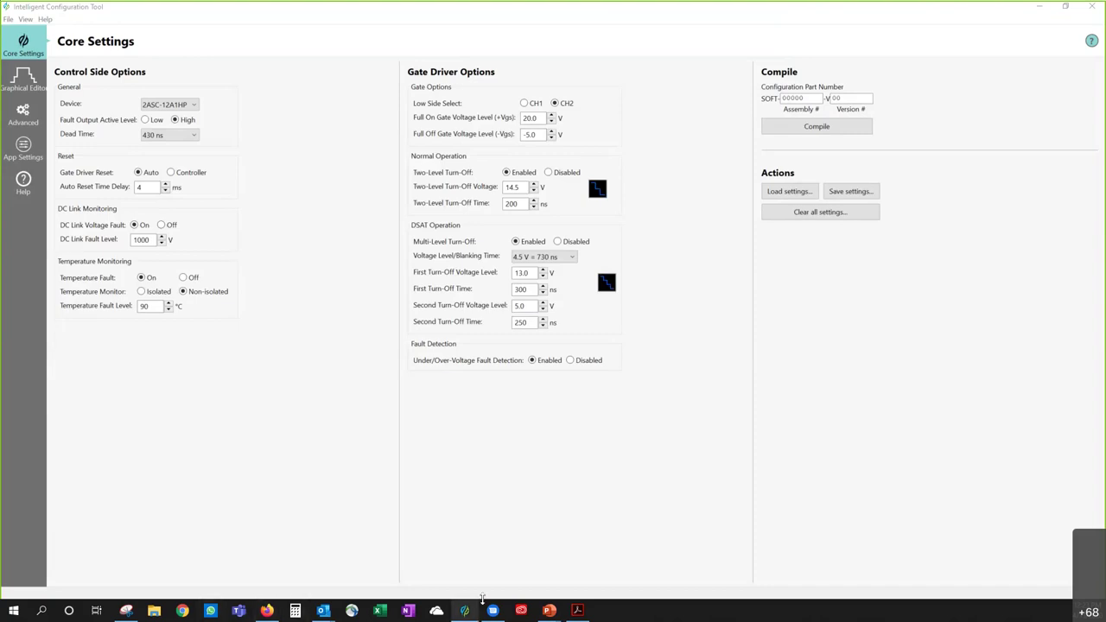
pyautogui.moveTo(547, 610)
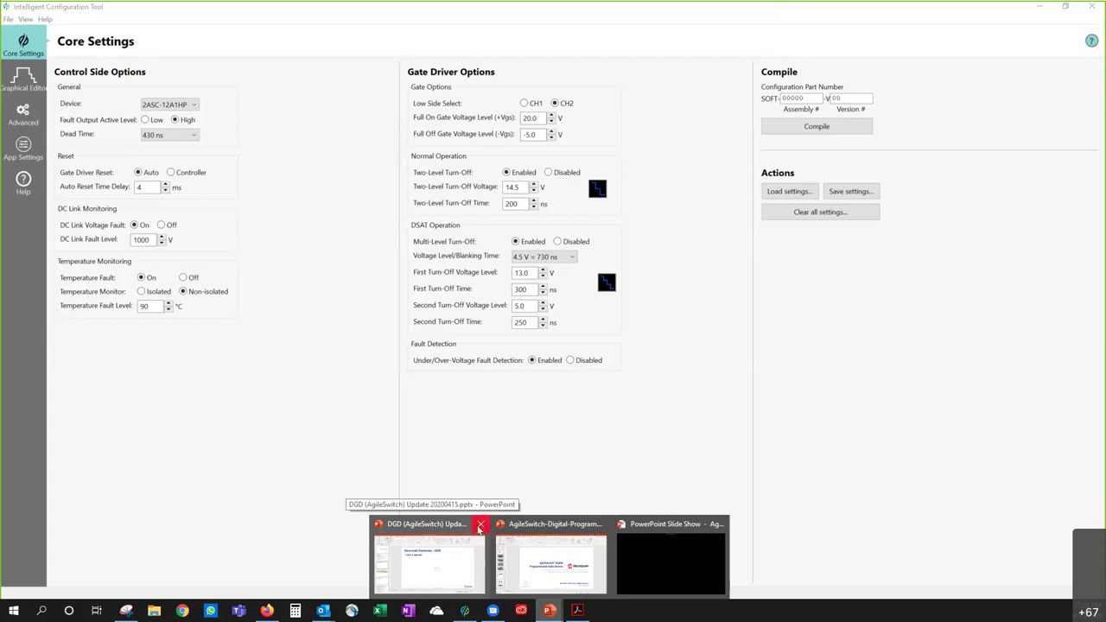
pyautogui.click(482, 525)
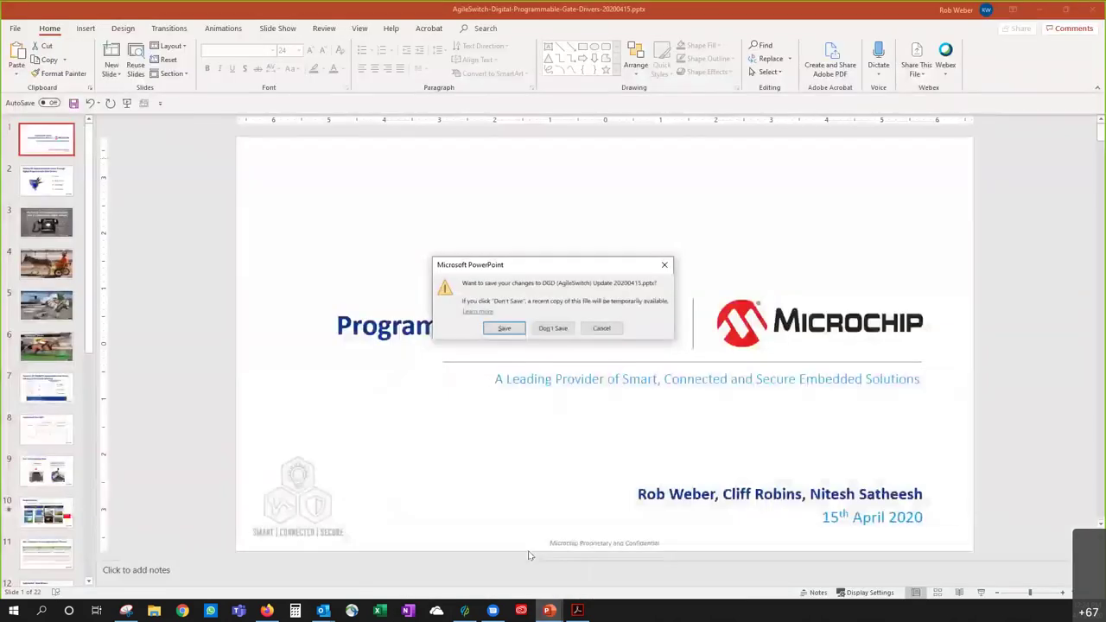
pyautogui.click(601, 329)
# Go to slide 13 on plug and play gate drivers and highlight the 62EM Series power and current rating
pyautogui.scroll(-4, 581, 364)
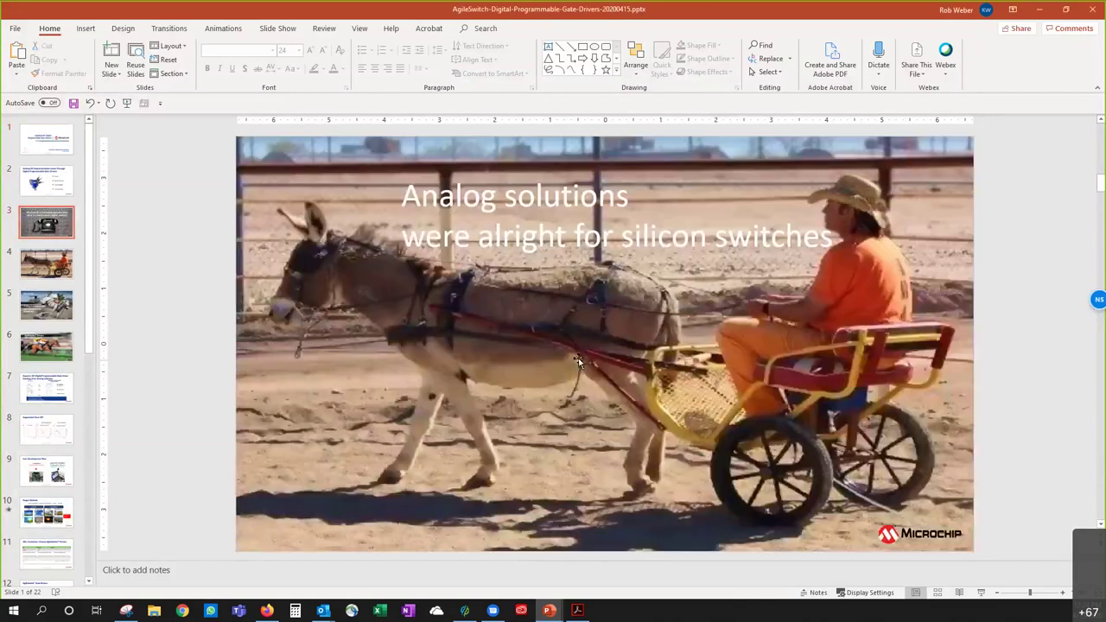
pyautogui.scroll(-6, 583, 366)
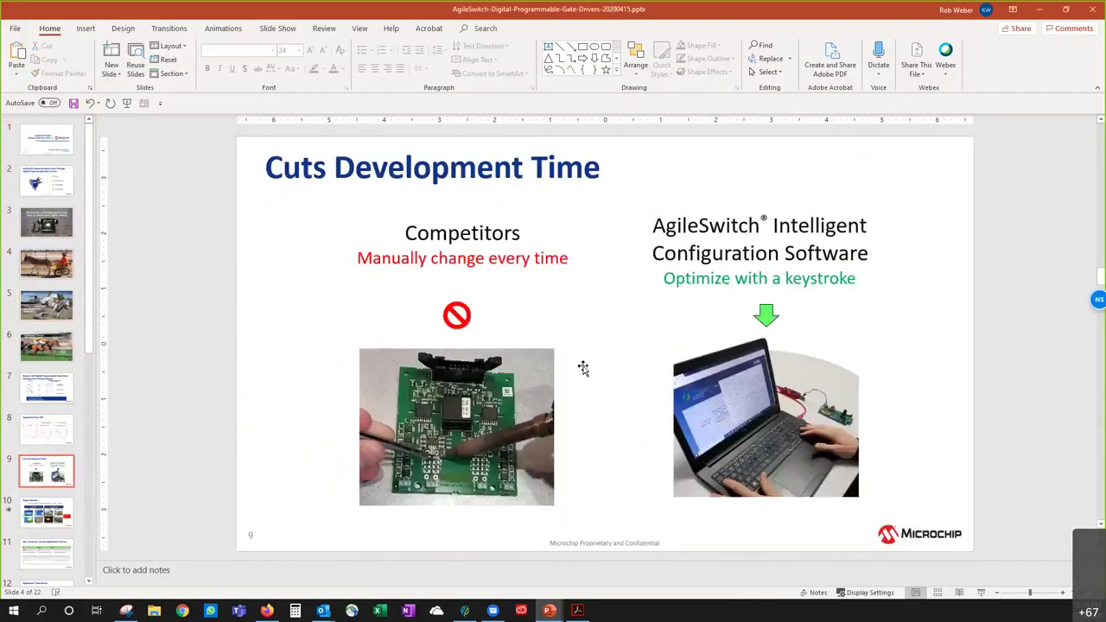
pyautogui.scroll(-2, 582, 365)
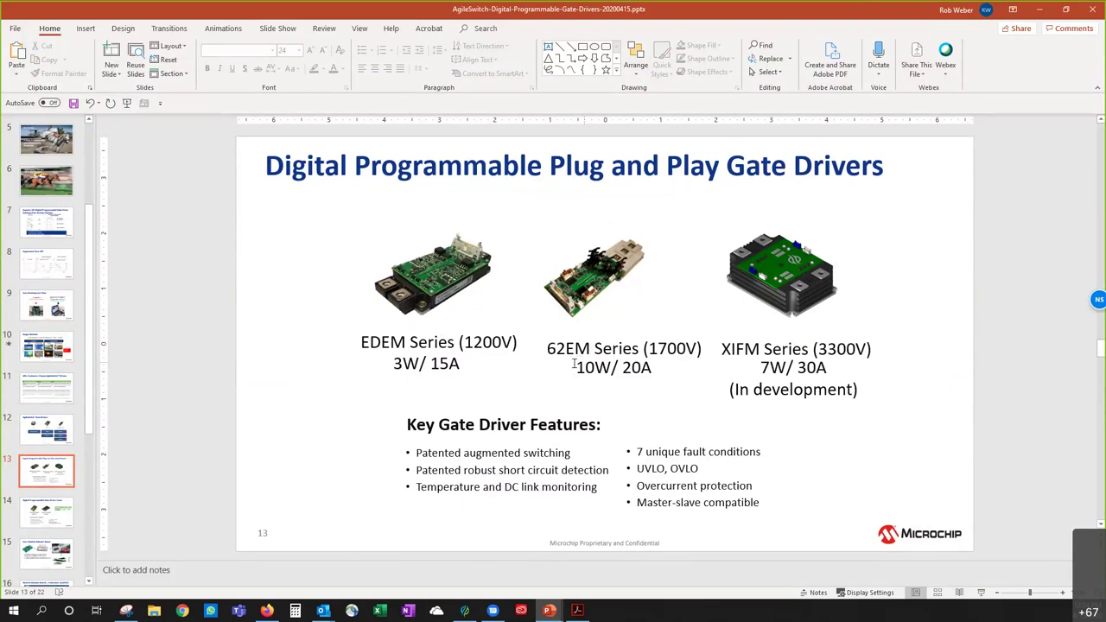
pyautogui.moveTo(575, 366); pyautogui.dragTo(655, 368)
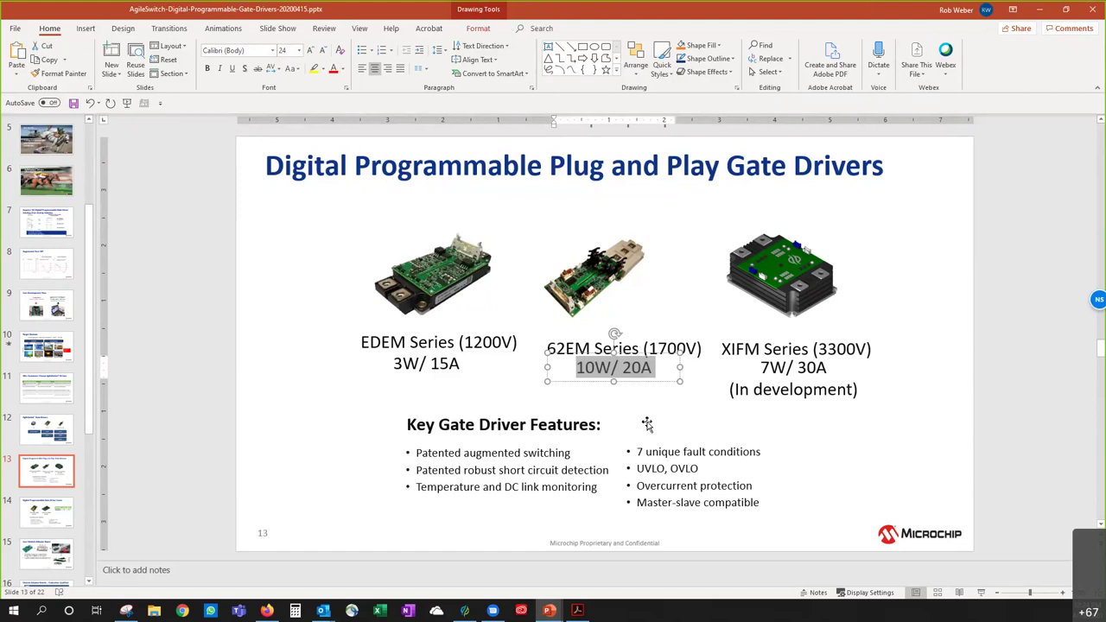
pyautogui.click(823, 465)
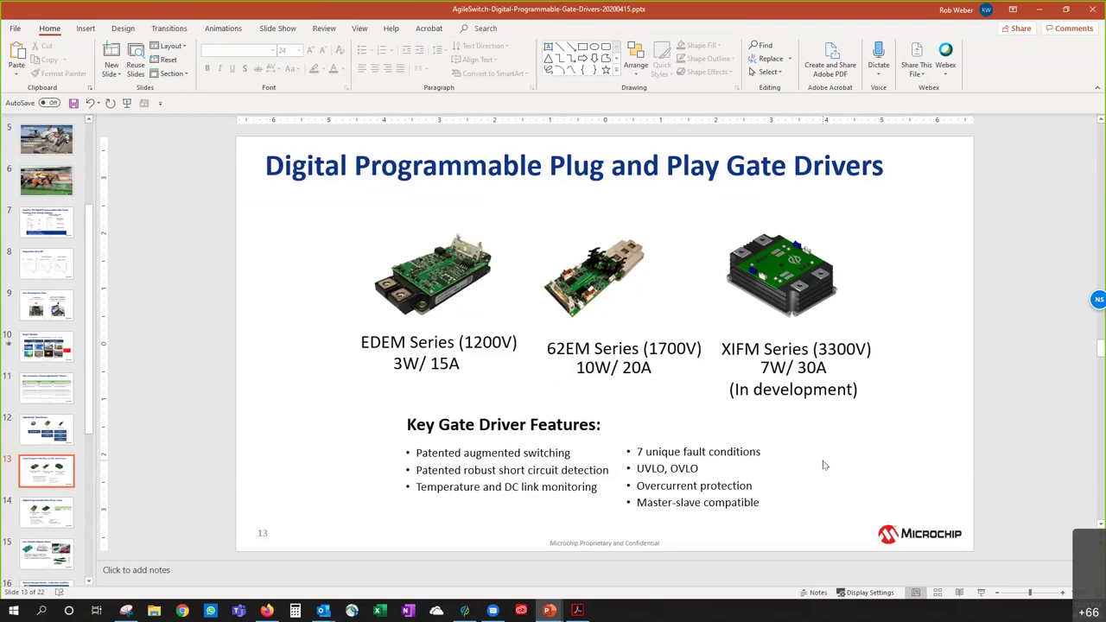
# Switch back to the Intelligent Configuration Tool and examine the available DSAT voltage level/blanking time options without changing the selection
pyautogui.click(464, 611)
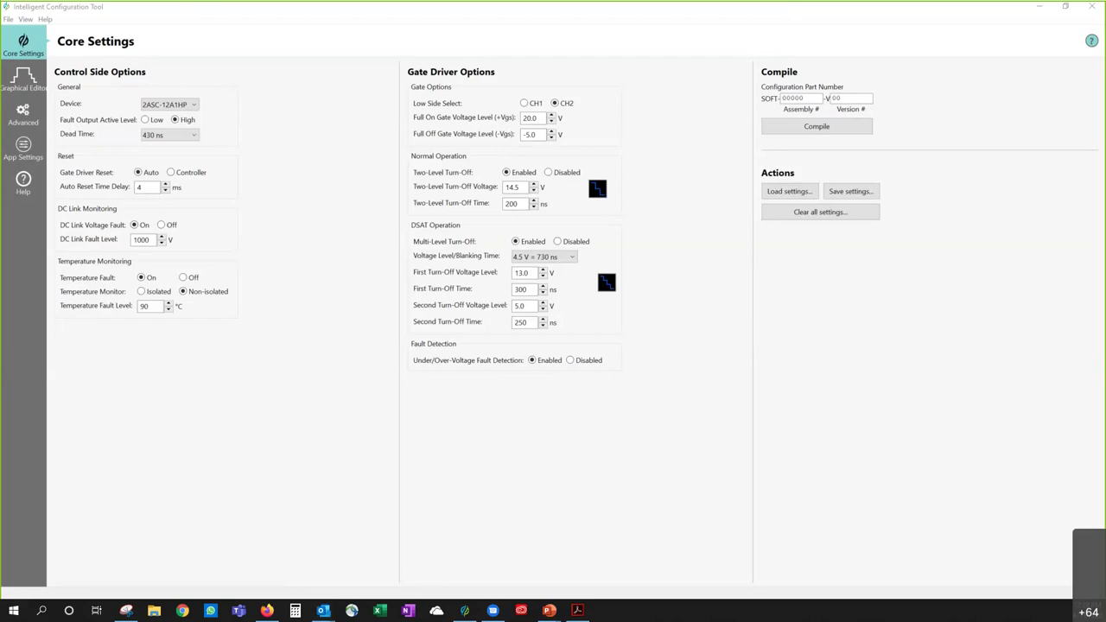
pyautogui.click(465, 610)
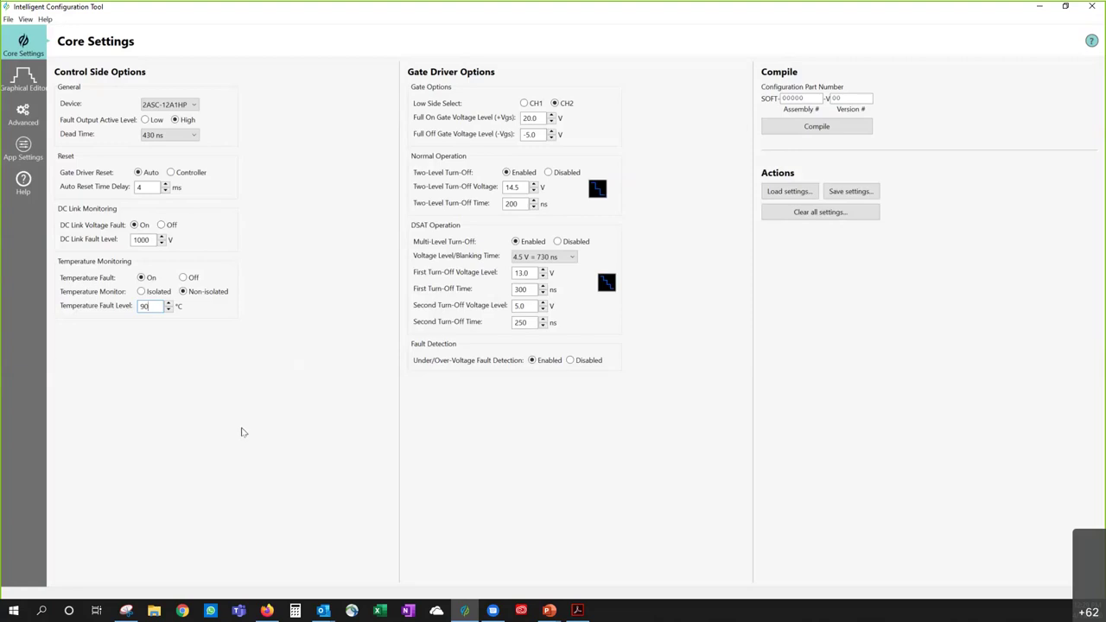
pyautogui.click(546, 257)
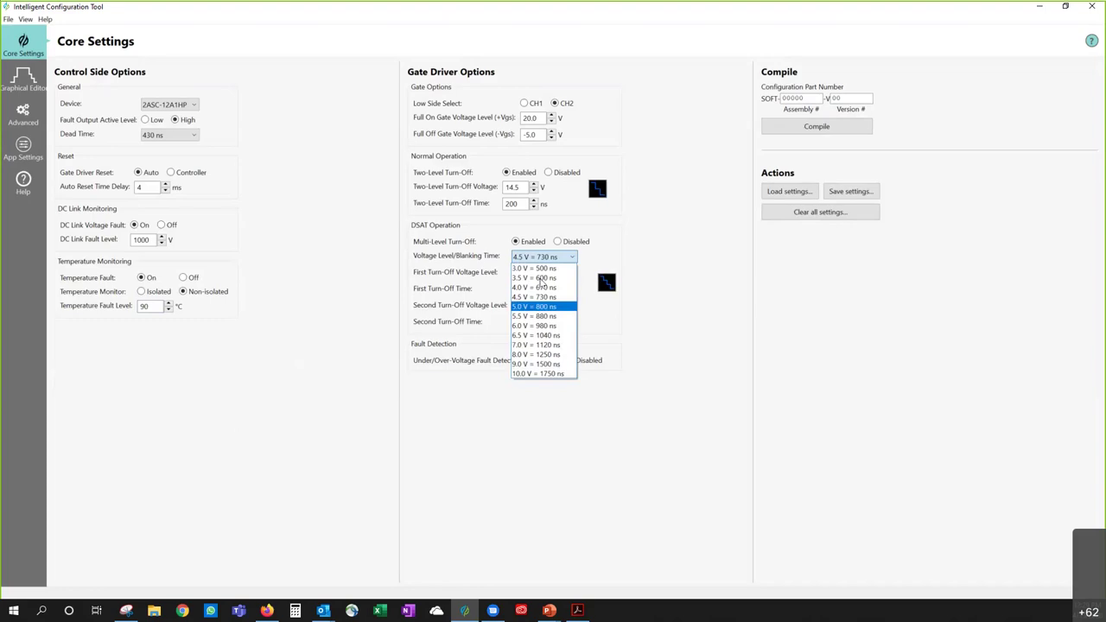
pyautogui.click(684, 440)
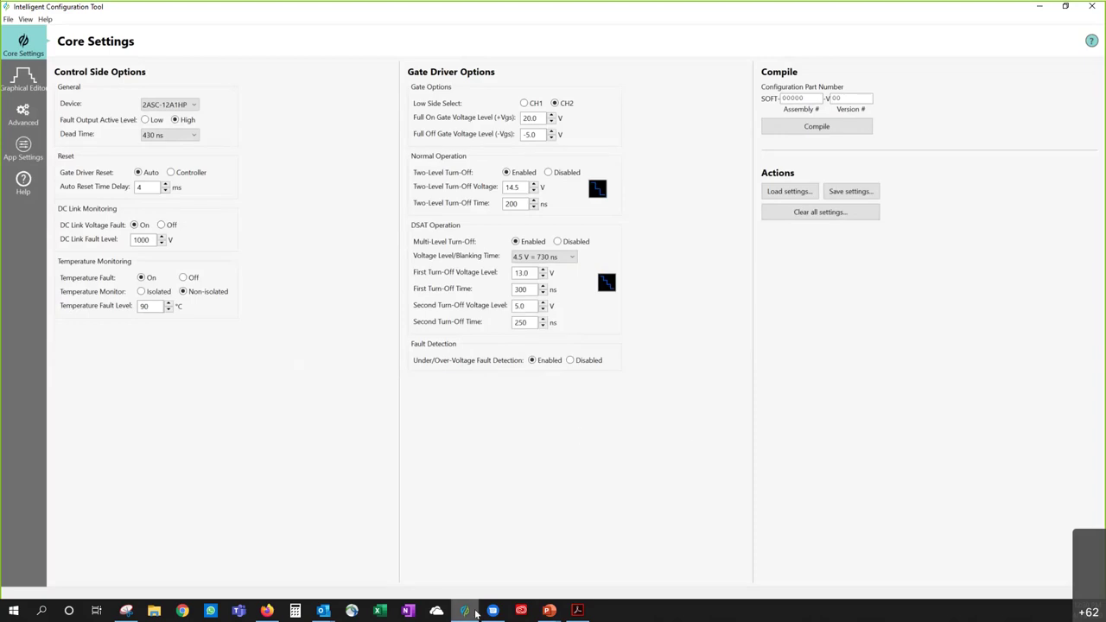
# Switch to the gate drivers presentation in PowerPoint and browse to the AgileSwitch contact details on slide 19
pyautogui.moveTo(467, 612)
pyautogui.click(550, 610)
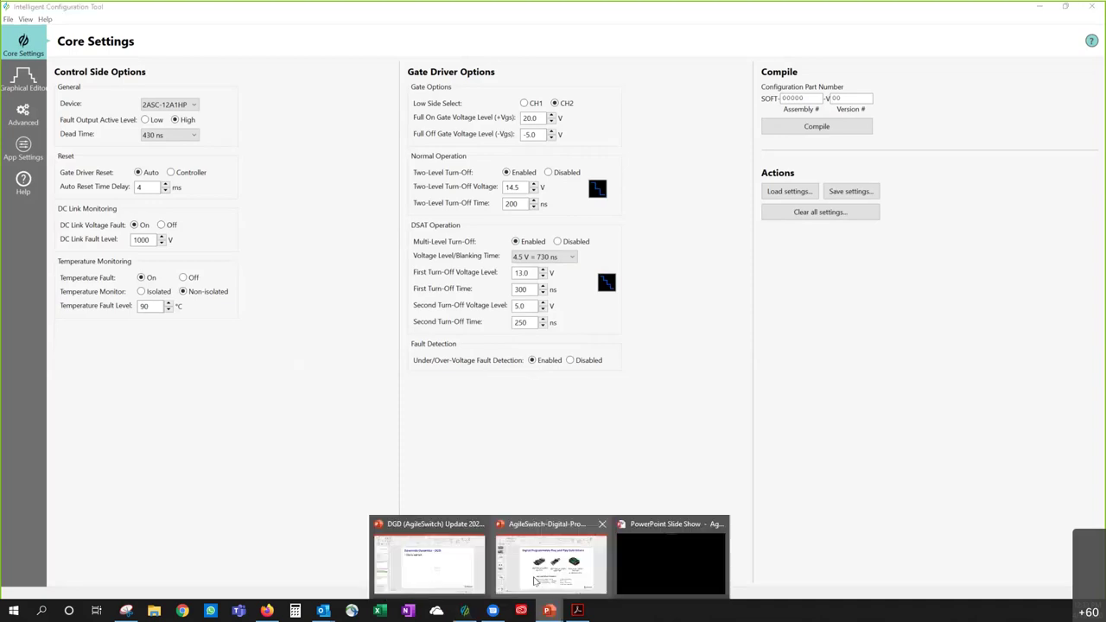
pyautogui.click(530, 567)
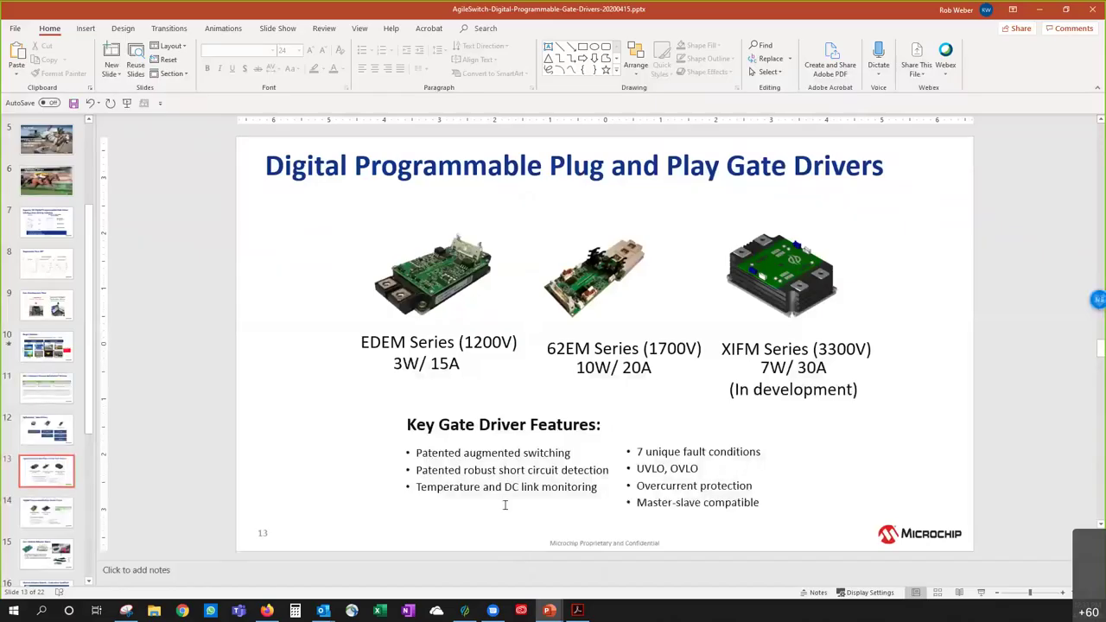
pyautogui.scroll(-4, 505, 504)
pyautogui.scroll(-6, 505, 504)
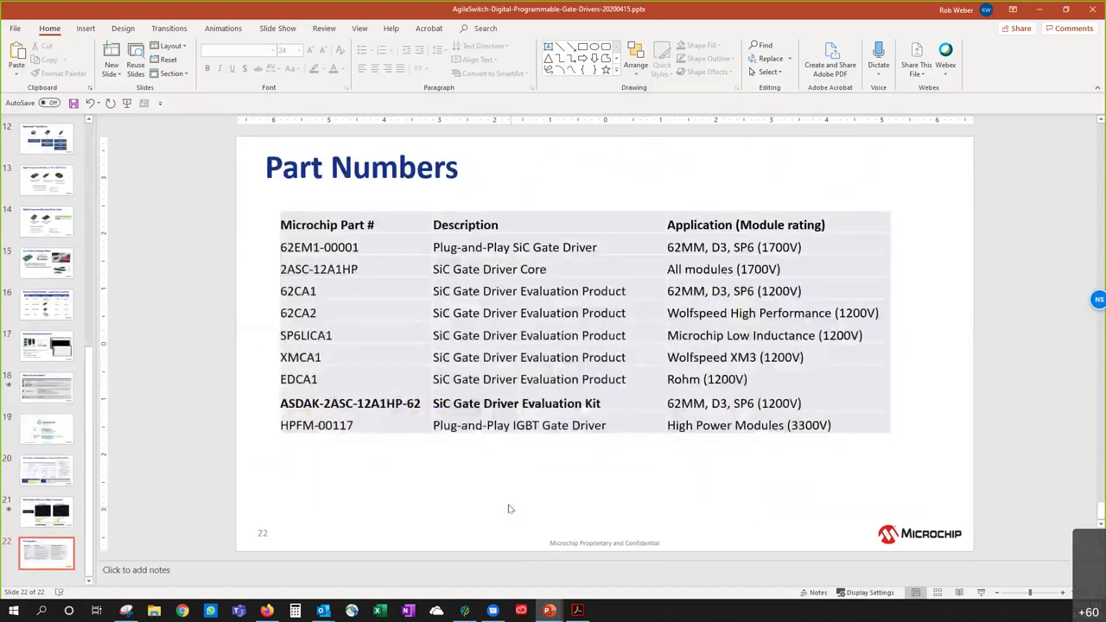
pyautogui.scroll(4, 510, 509)
pyautogui.scroll(-1, 511, 510)
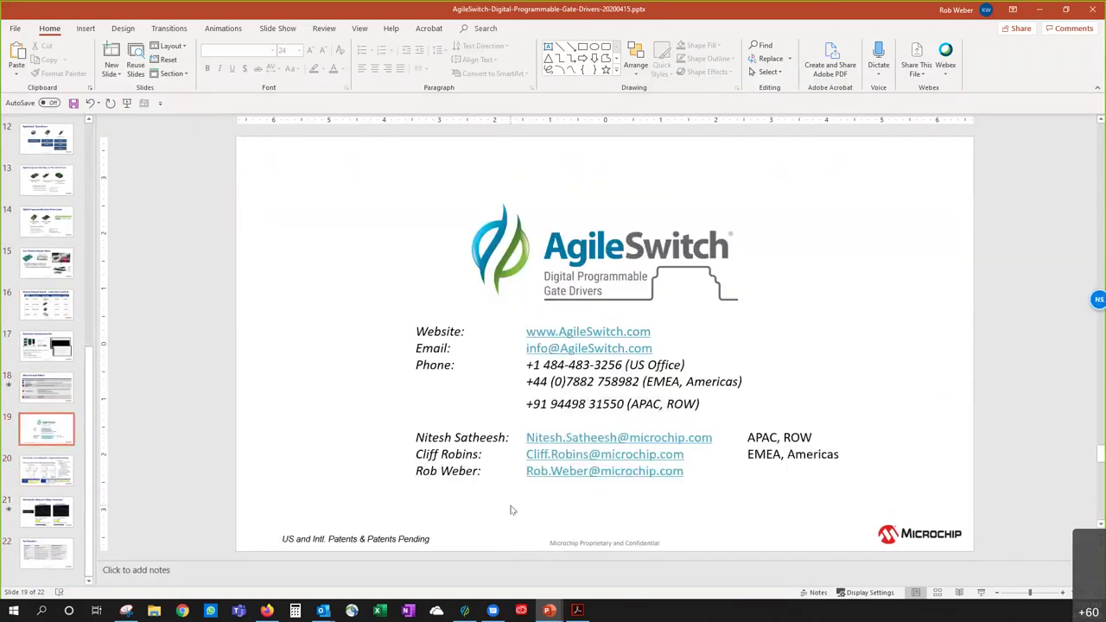
# Exit the finished slide show and start presenting from slide 20, the conventional vs. augmented switching case study
pyautogui.hotkey('alt', 'Tab')
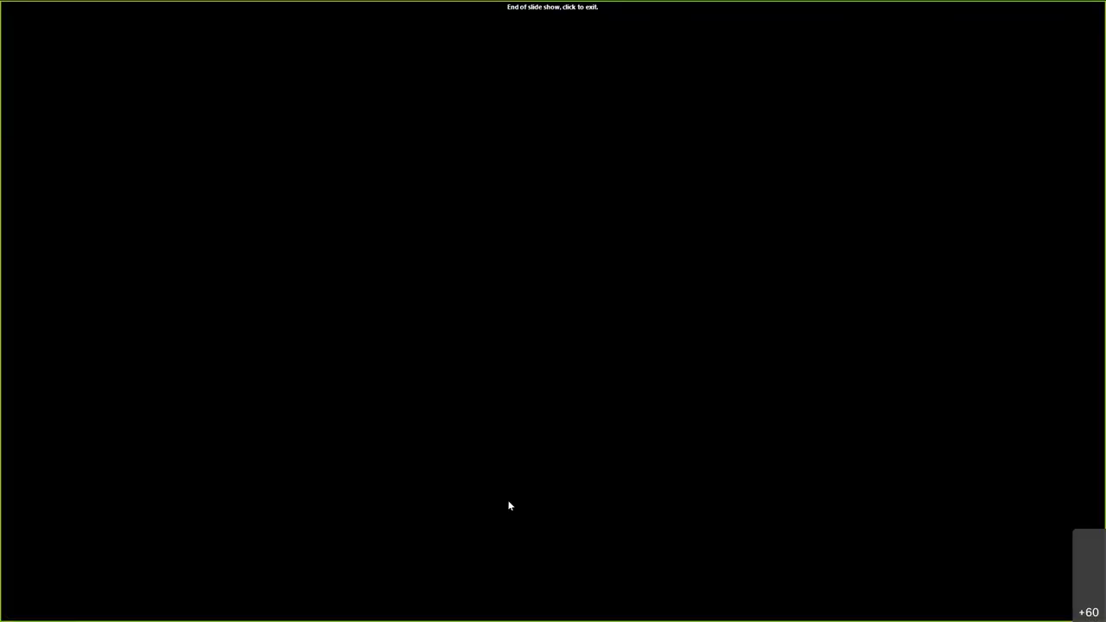
pyautogui.click(509, 506)
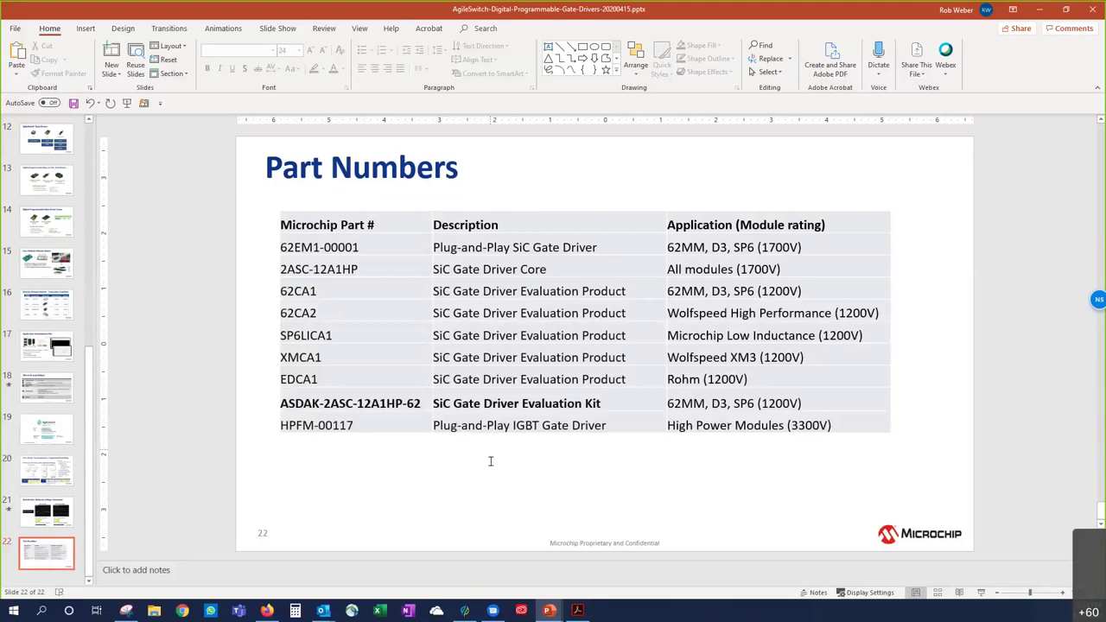
pyautogui.scroll(1, 490, 462)
pyautogui.scroll(1, 491, 461)
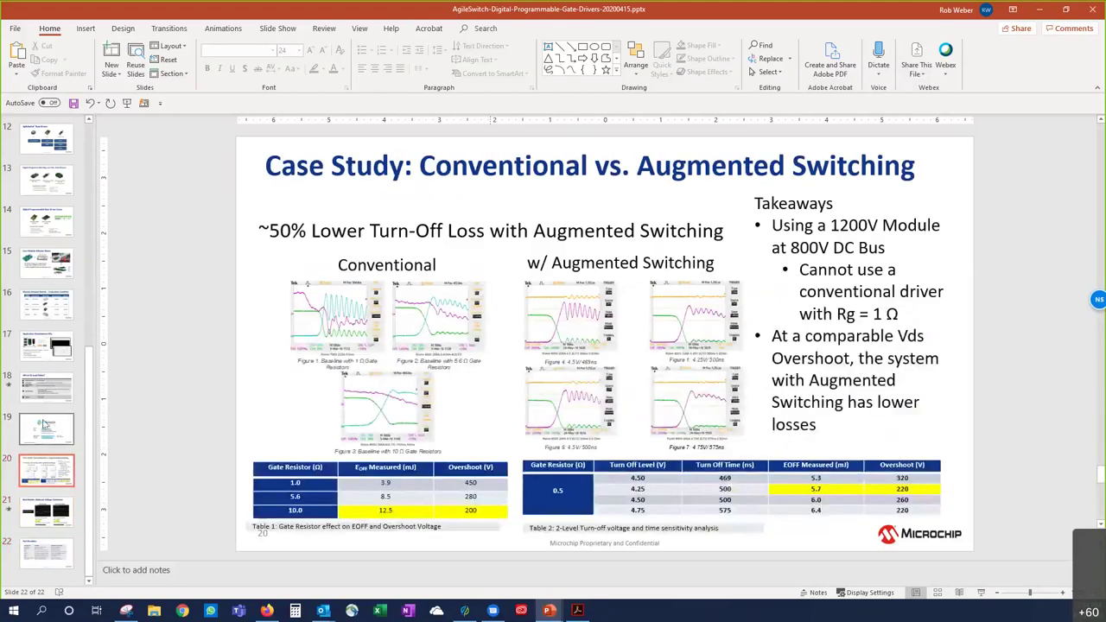
pyautogui.scroll(1, 205, 403)
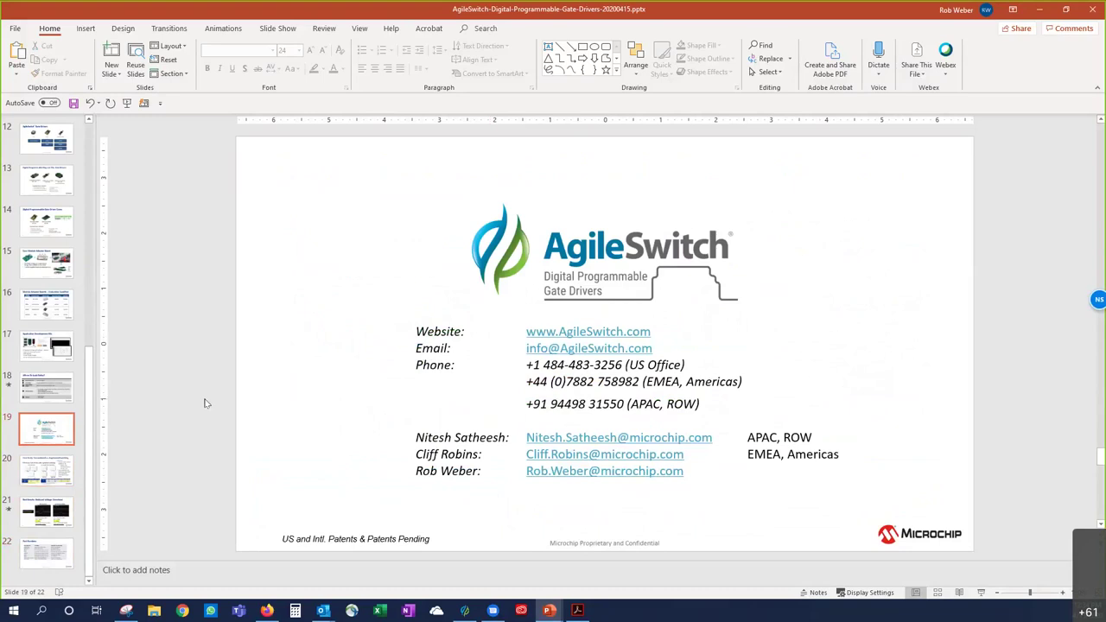
pyautogui.press('Down')
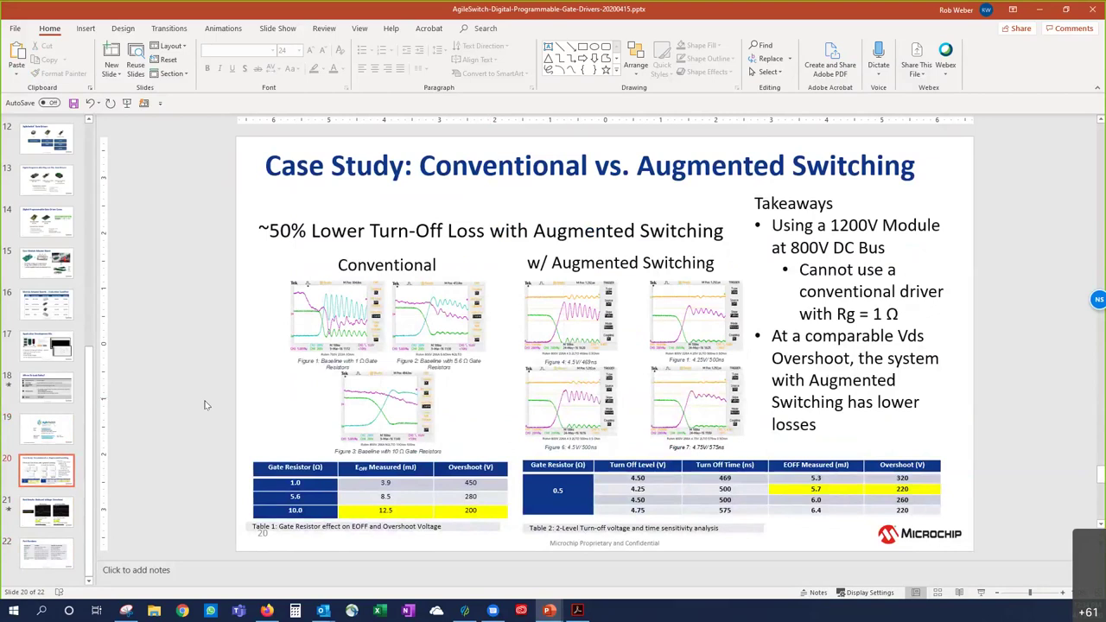
pyautogui.click(982, 594)
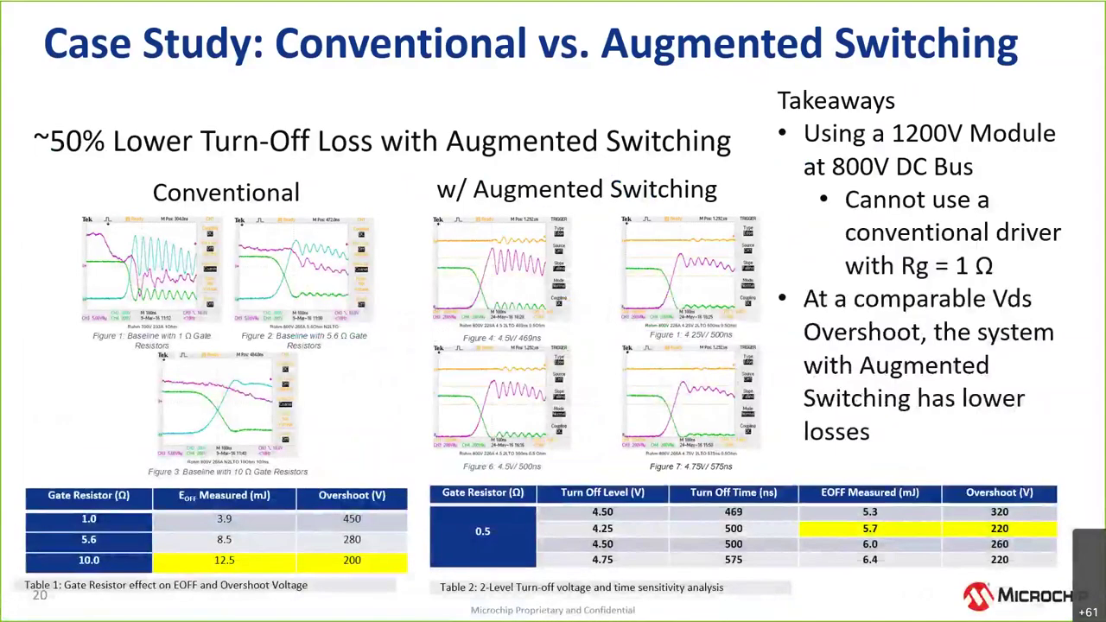